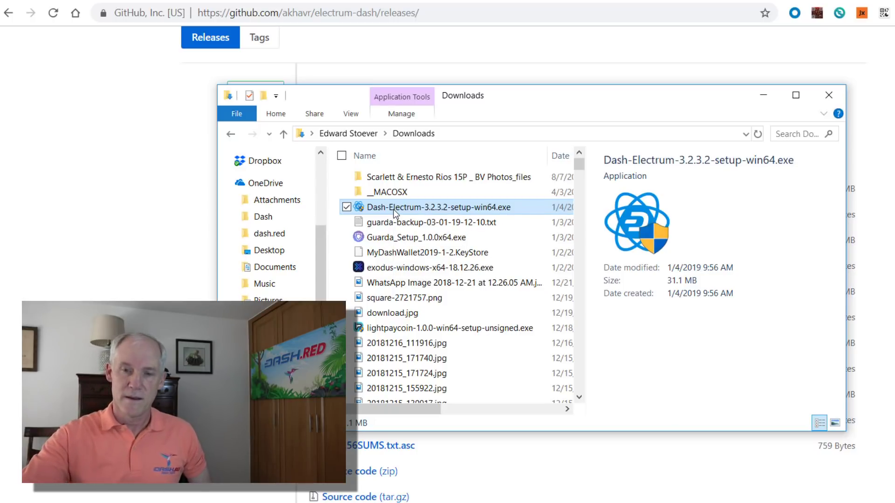
# Run the Dash Electrum setup into the default folder, installing it with the Tor Proxy component
pyautogui.doubleClick(394, 209)
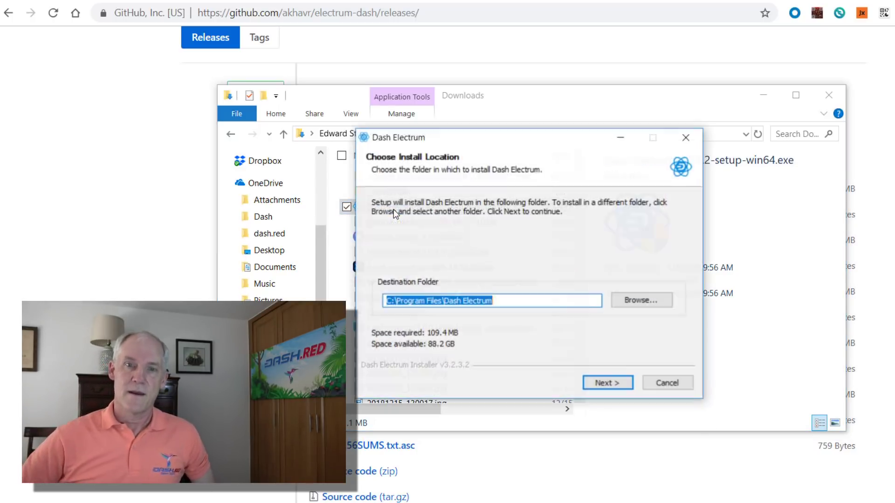
pyautogui.click(608, 380)
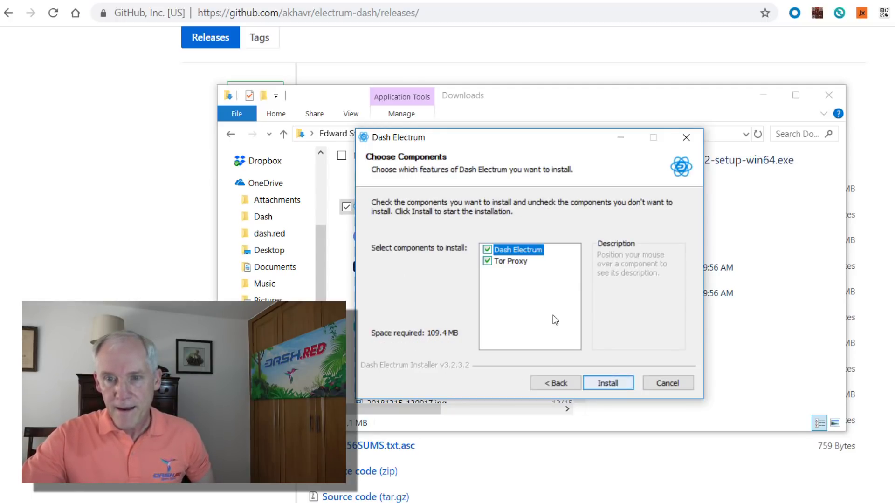
pyautogui.moveTo(510, 270)
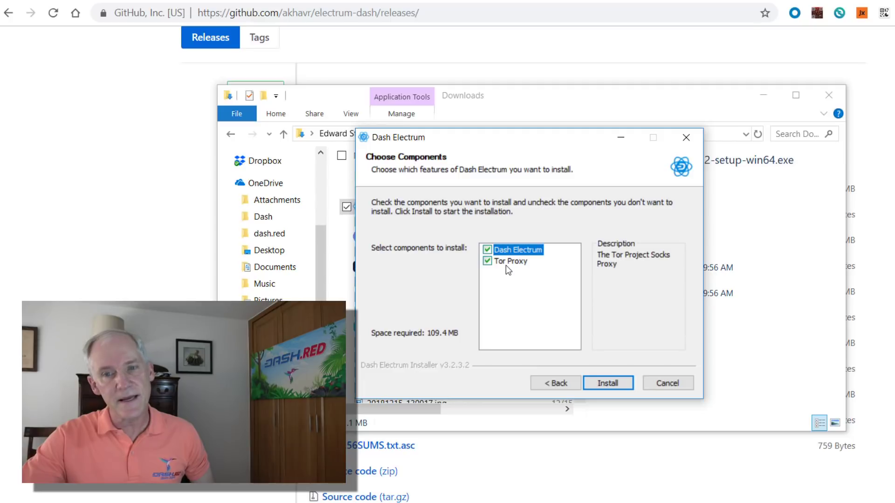
pyautogui.click(601, 385)
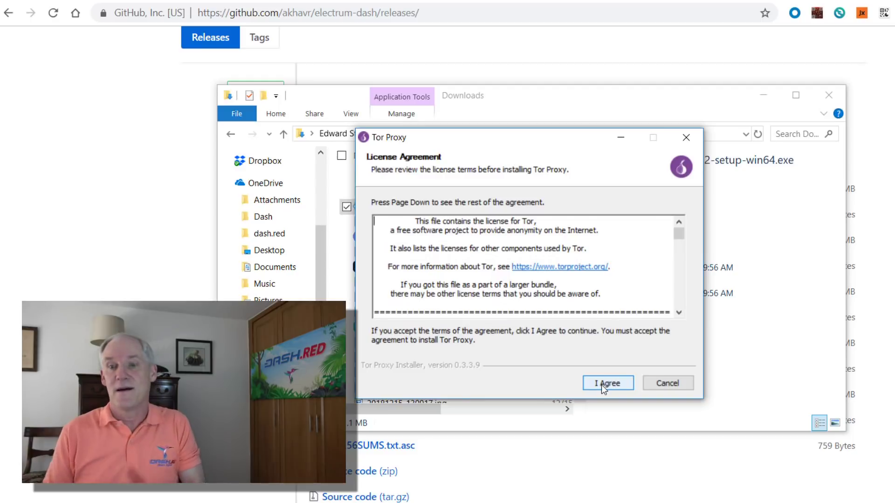
# Accept the Tor Proxy licence, install it into Program Files (x86), and close both installers
pyautogui.click(602, 385)
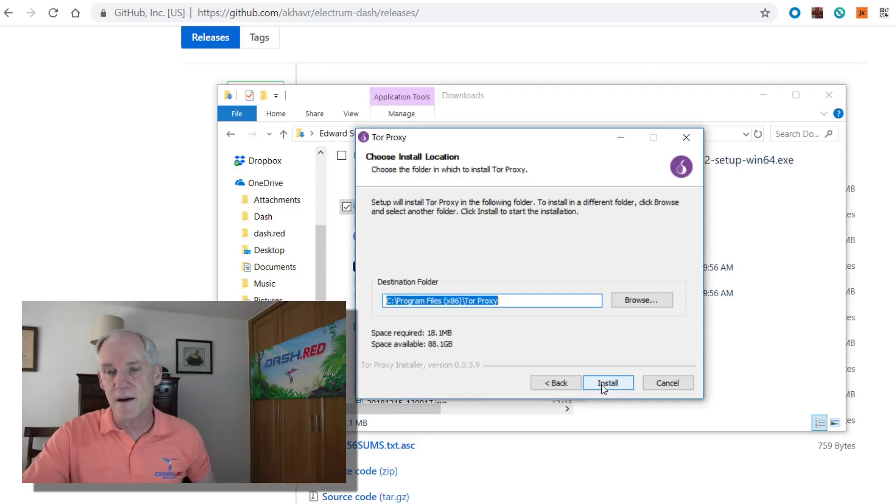
pyautogui.click(604, 386)
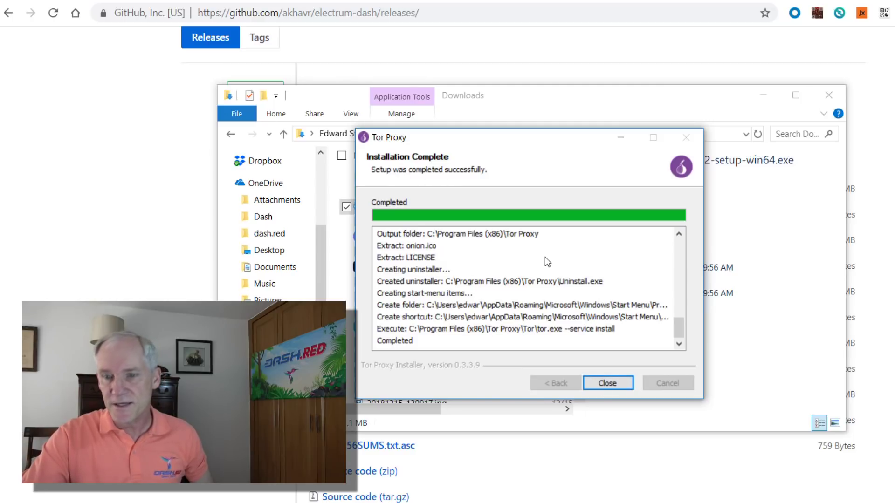
pyautogui.click(603, 387)
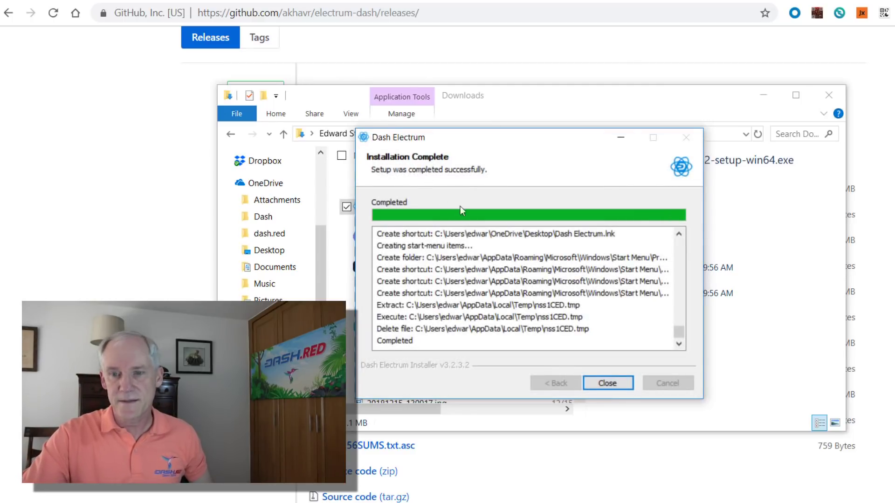
pyautogui.click(601, 381)
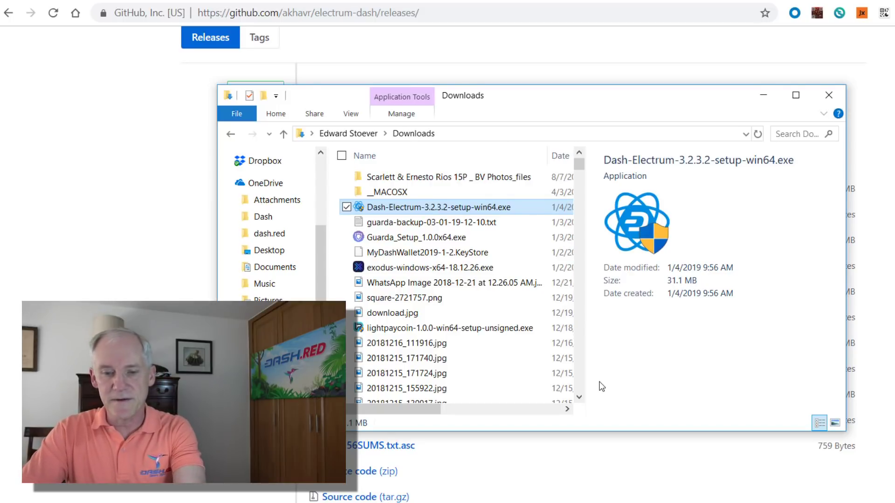
pyautogui.press('super+d')
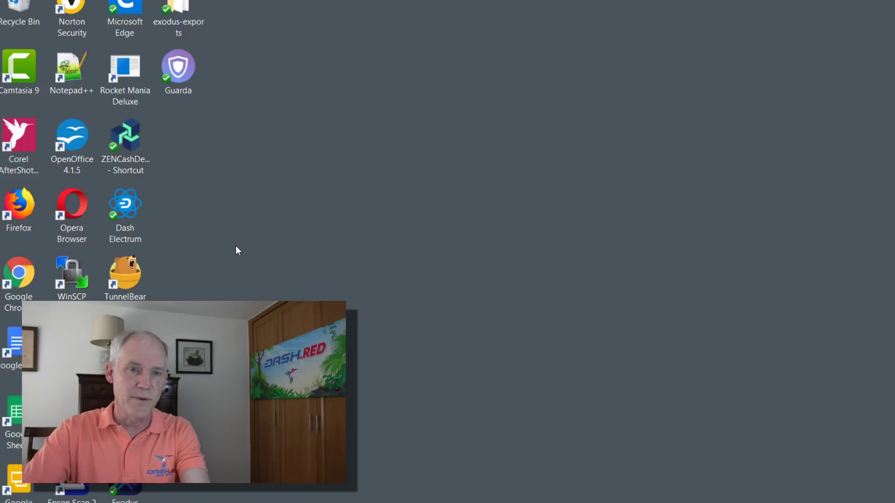
# Launch Dash Electrum from the desktop and keep Auto connect for servers
pyautogui.doubleClick(128, 207)
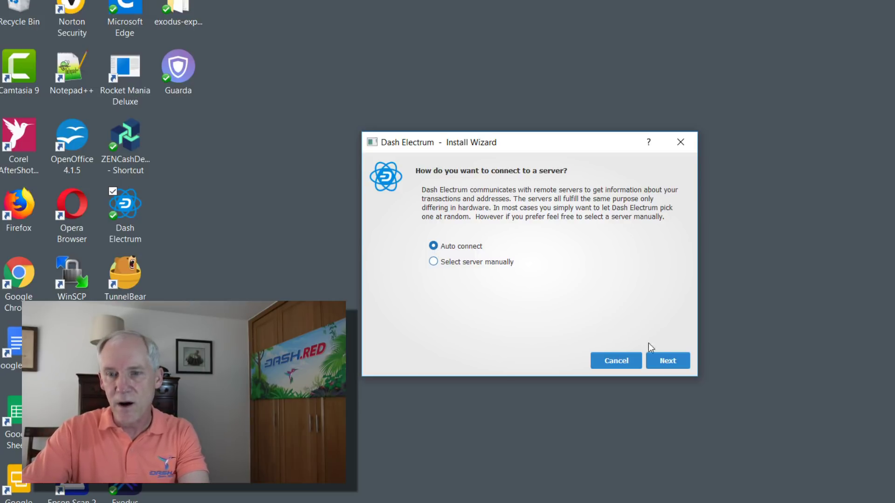
pyautogui.click(661, 359)
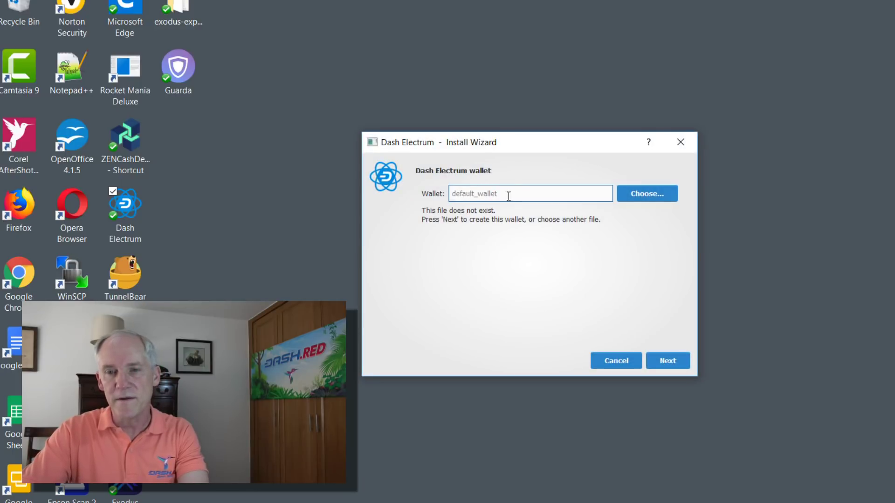
# Replace default_wallet with a custom wallet file name and create the wallet
pyautogui.moveTo(502, 193); pyautogui.dragTo(435, 193)
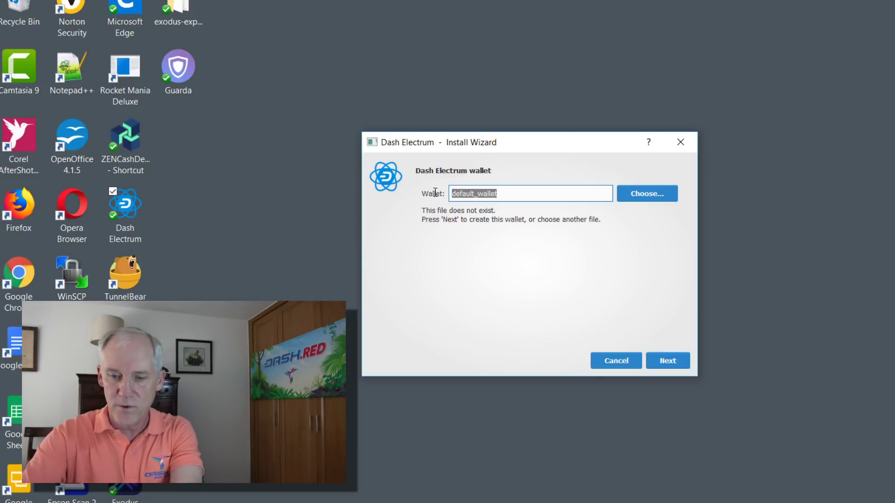
pyautogui.write('billetera-de-edward')
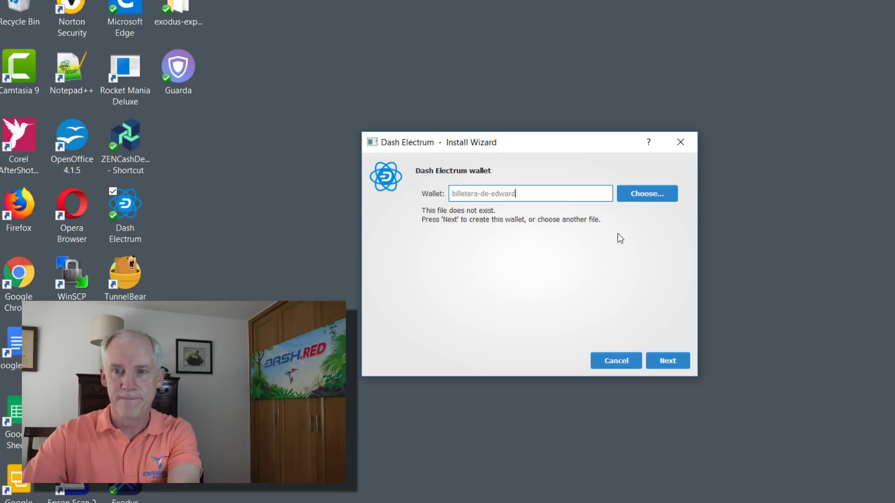
pyautogui.click(674, 362)
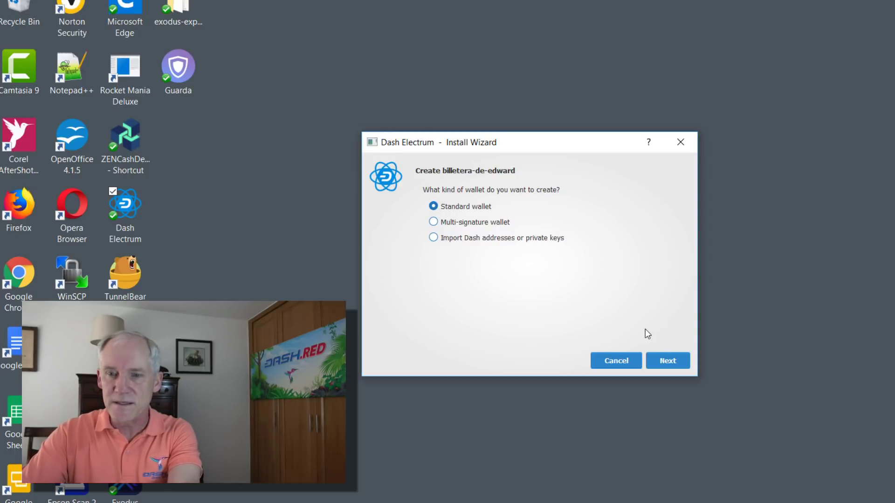
# Choose a Standard wallet with a newly generated 12-word seed and go past the seed display
pyautogui.click(657, 366)
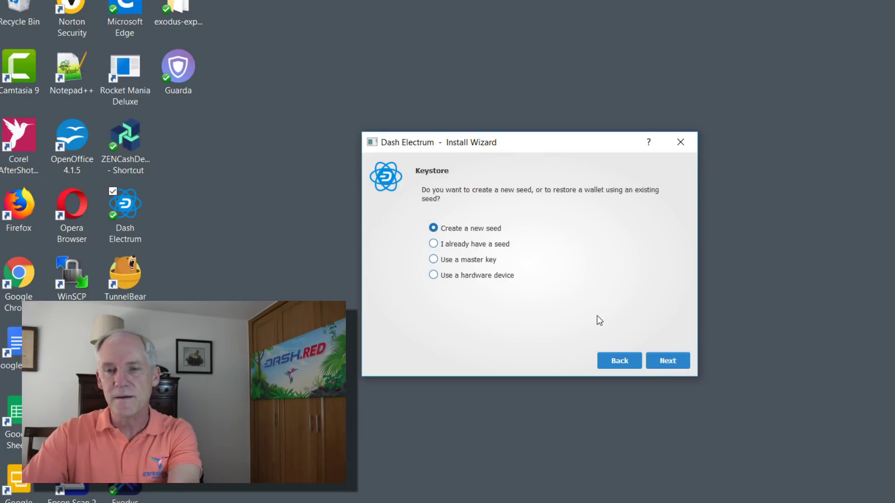
pyautogui.click(664, 363)
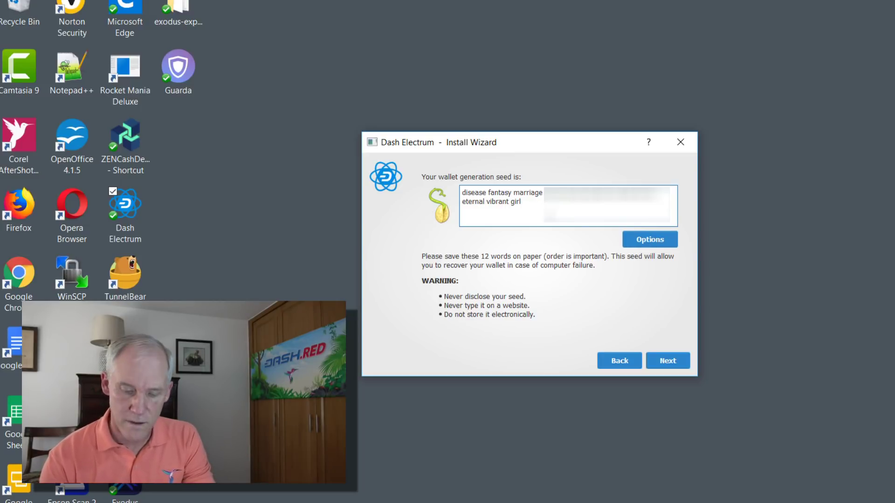
pyautogui.click(673, 359)
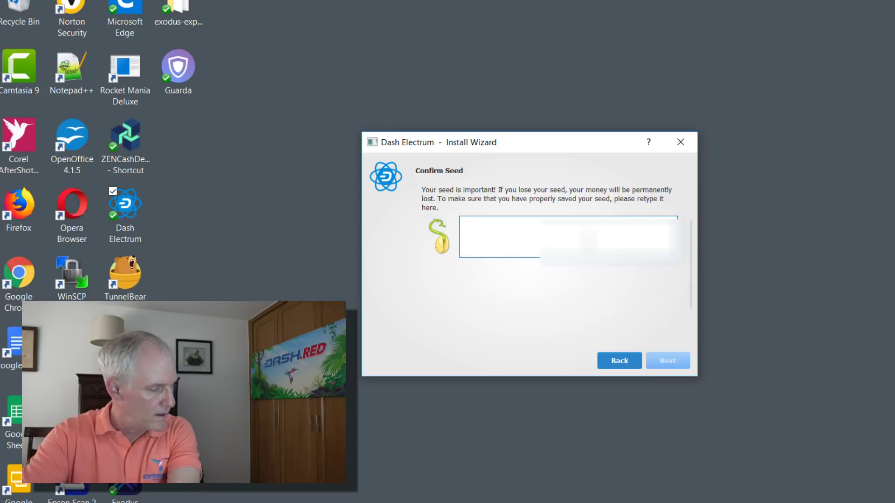
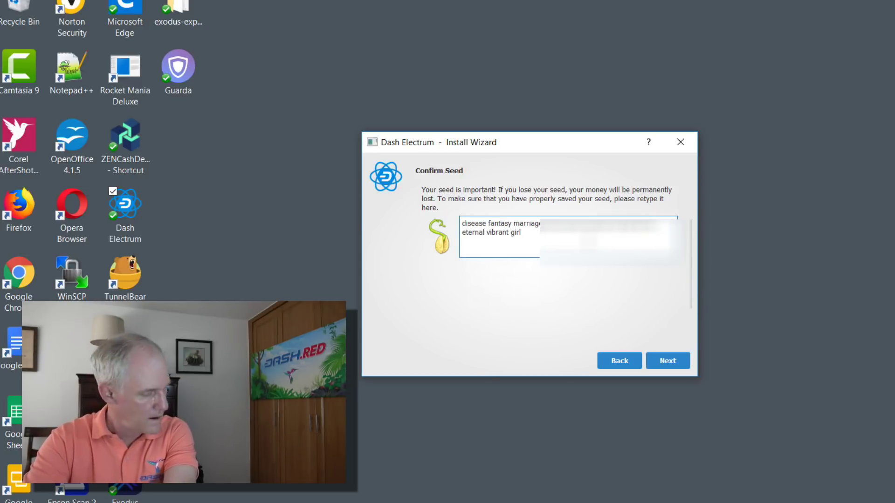
# Retype the 12-word seed, then enter and confirm the wallet encryption password
pyautogui.press('Return')
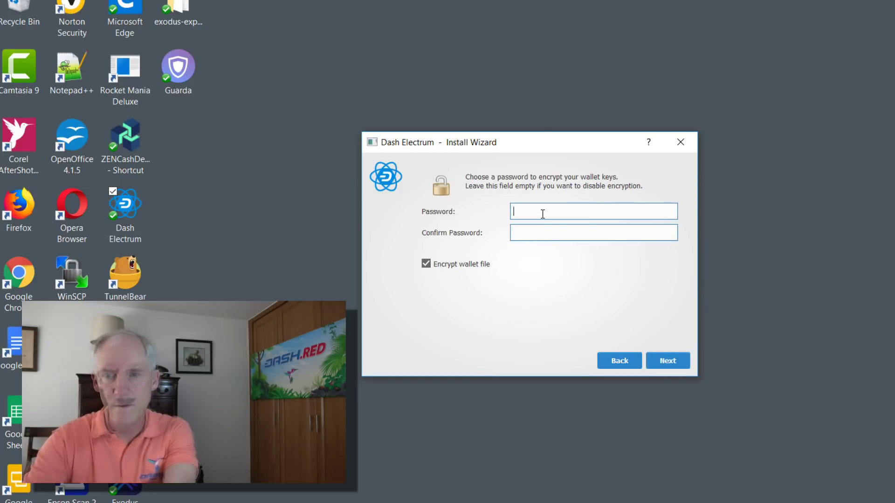
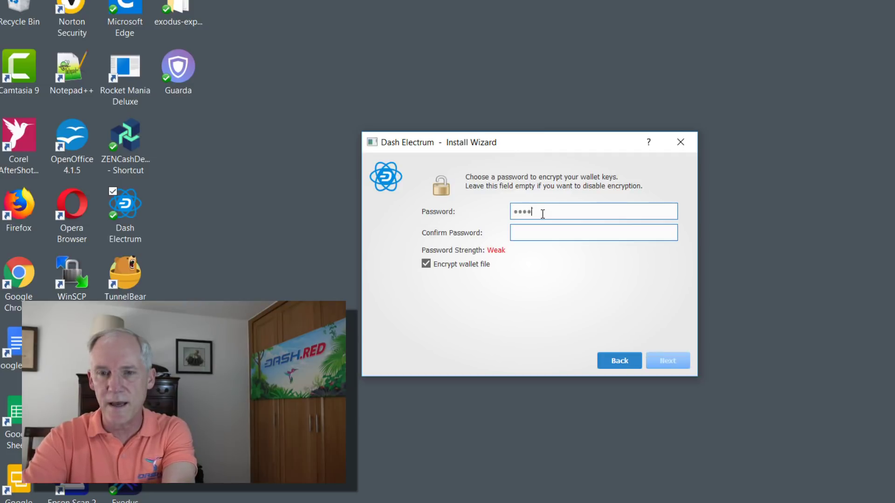
pyautogui.press('Tab')
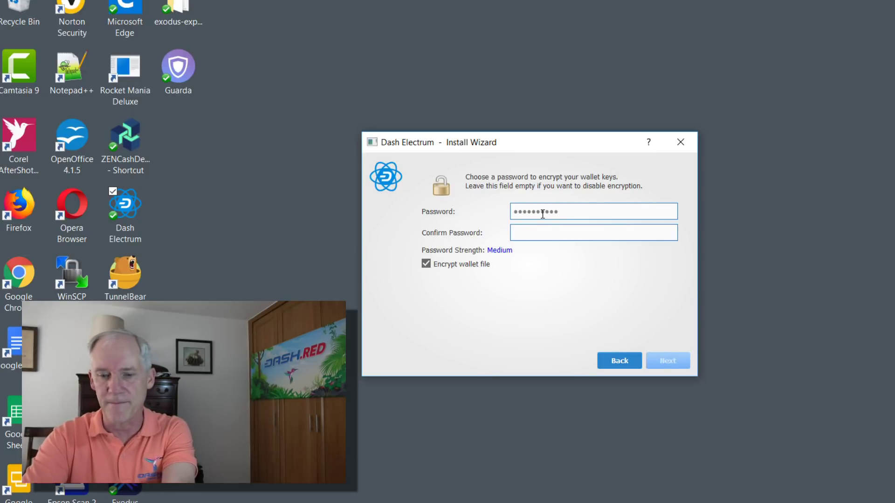
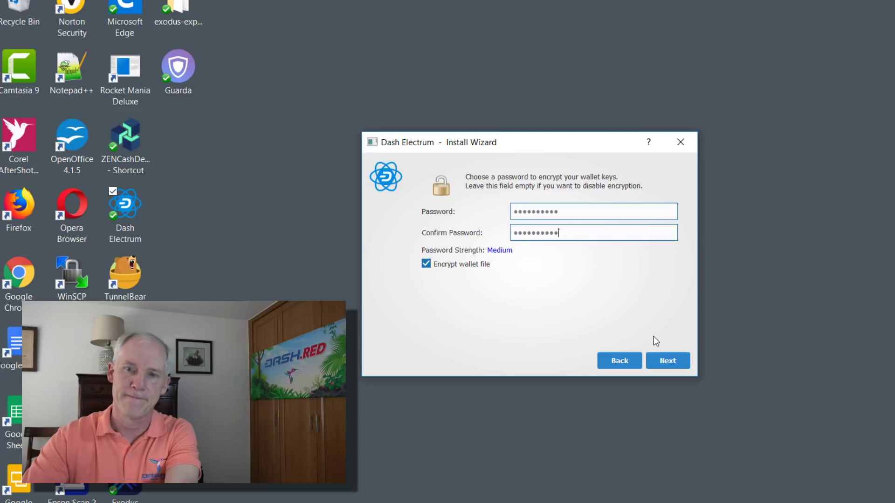
pyautogui.click(668, 361)
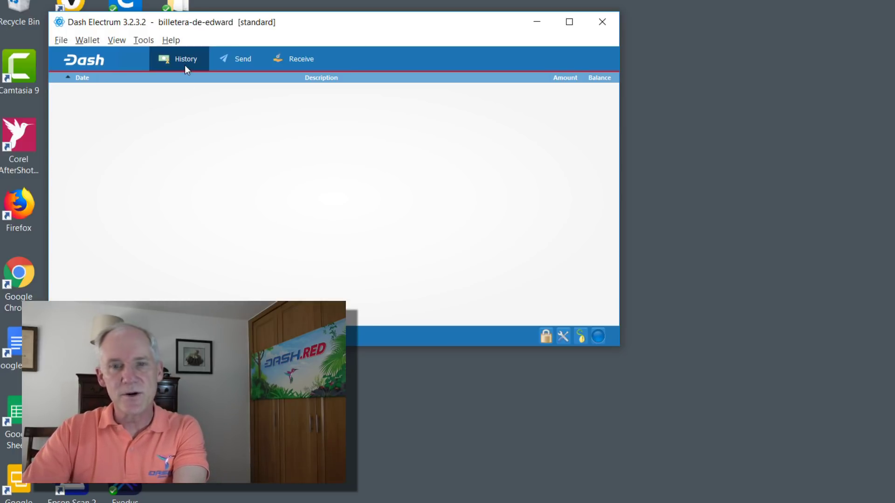
# Look over the Send and Receive tabs, then enable and open the Coins view
pyautogui.click(237, 62)
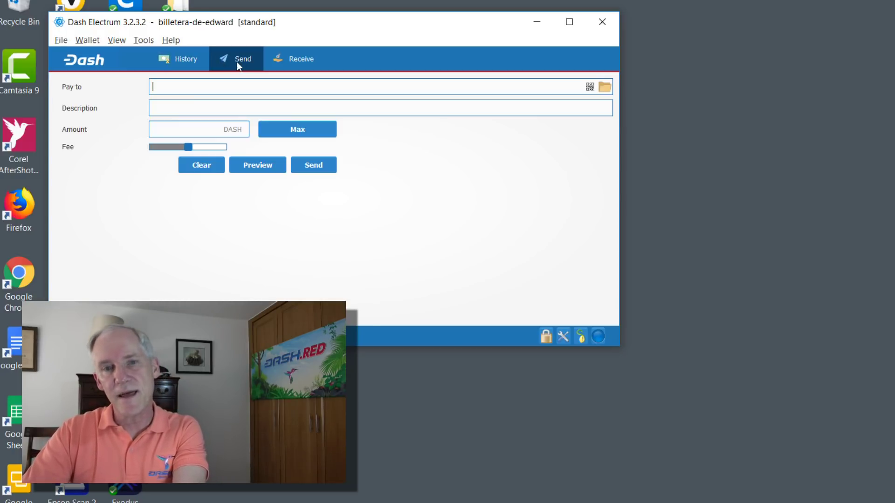
pyautogui.click(287, 62)
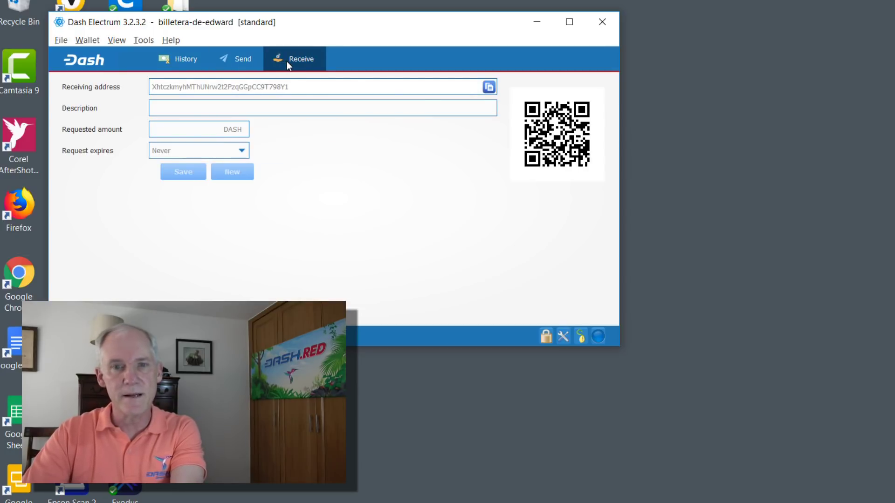
pyautogui.click(116, 41)
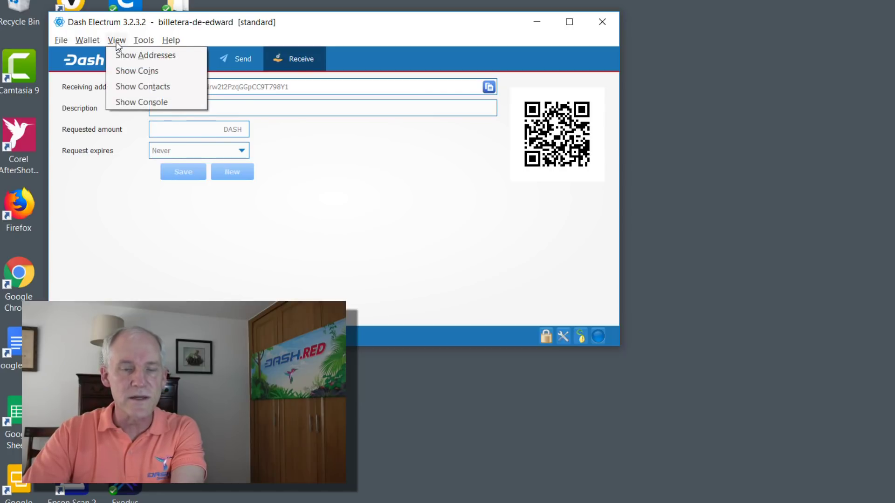
pyautogui.click(122, 74)
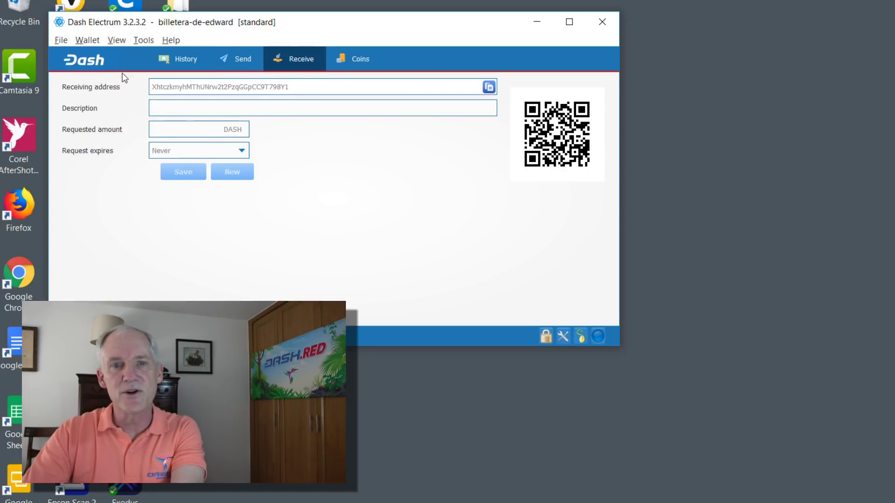
pyautogui.click(347, 58)
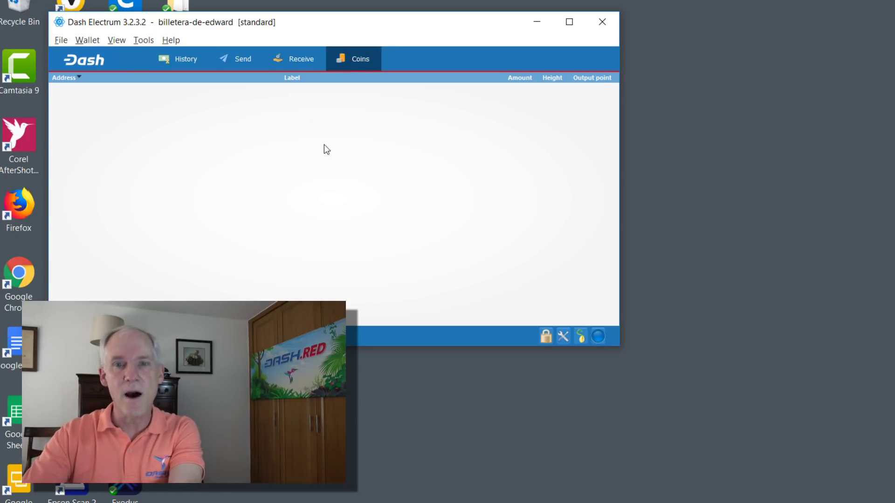
# Enable the Addresses view and display the wallet's receiving addresses
pyautogui.click(114, 41)
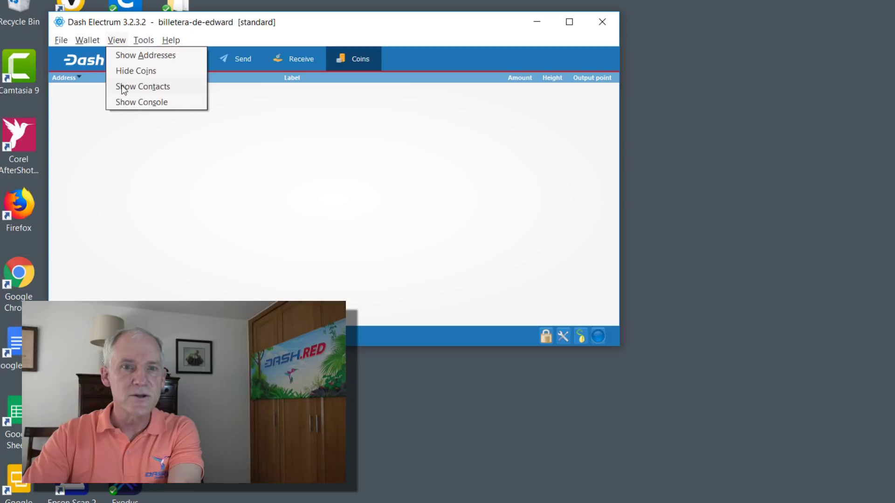
pyautogui.click(127, 56)
pyautogui.click(414, 61)
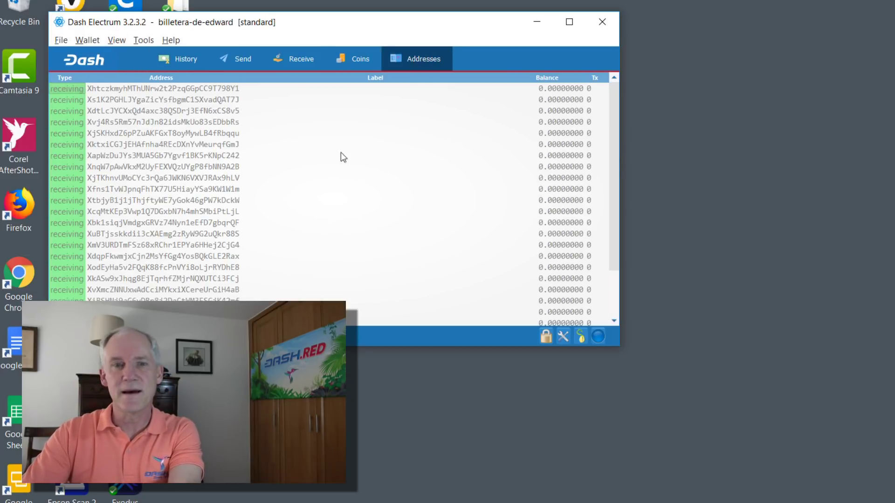
# Show the Receive form with the first address described as Dash.red
pyautogui.moveTo(613, 167)
pyautogui.mouseDown()
pyautogui.moveTo(615, 233)
pyautogui.moveTo(613, 168)
pyautogui.mouseUp()
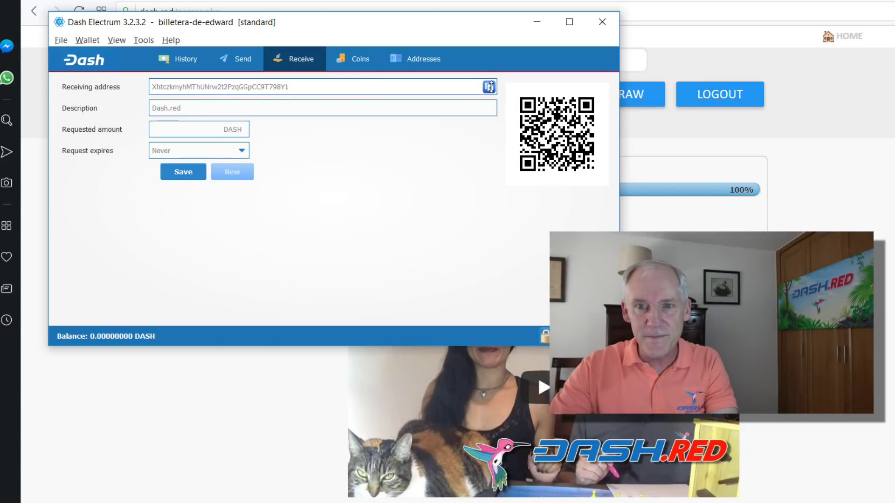
# Copy the wallet's receiving address from Dash Electrum to the clipboard
pyautogui.click(489, 87)
pyautogui.hotkey('alt', 'Tab')
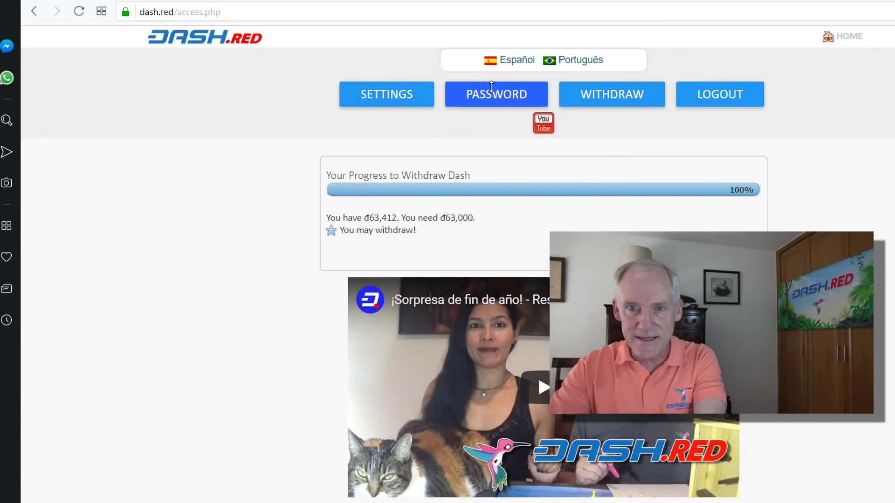
pyautogui.hotkey('alt', 'Tab')
pyautogui.click(489, 87)
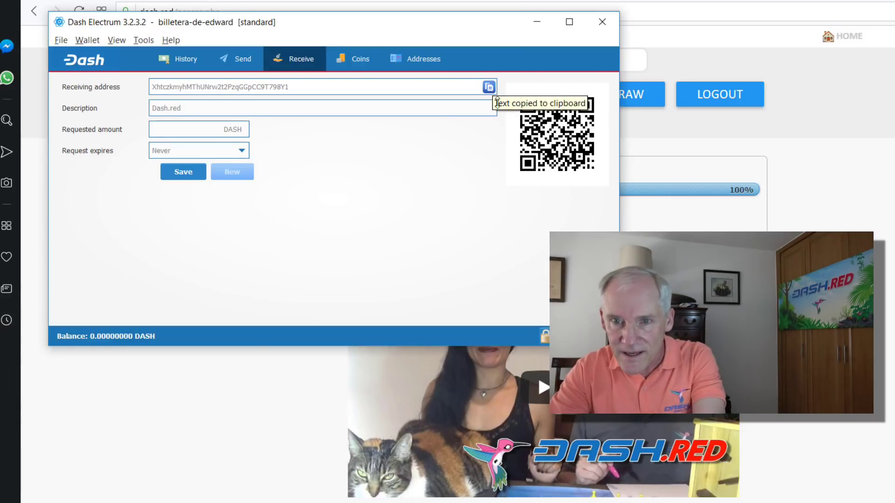
pyautogui.hotkey('alt', 'Tab')
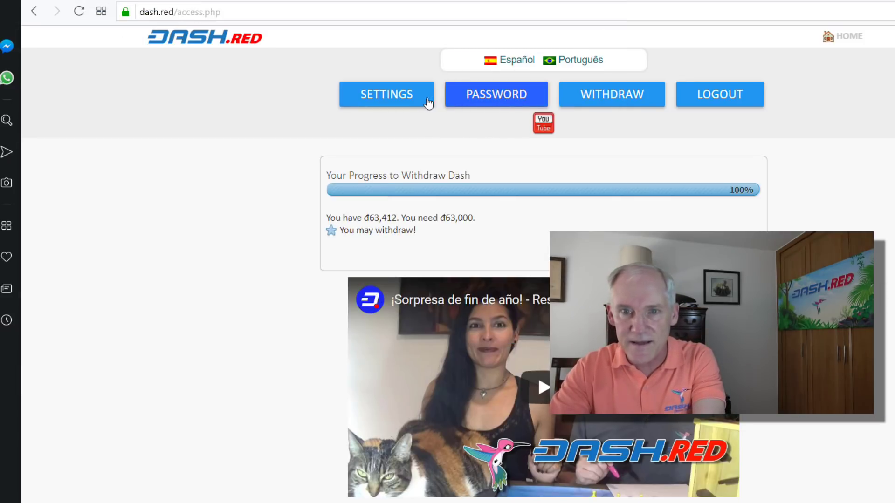
# Paste it over the old Dash address in Dash.red settings and submit
pyautogui.click(413, 99)
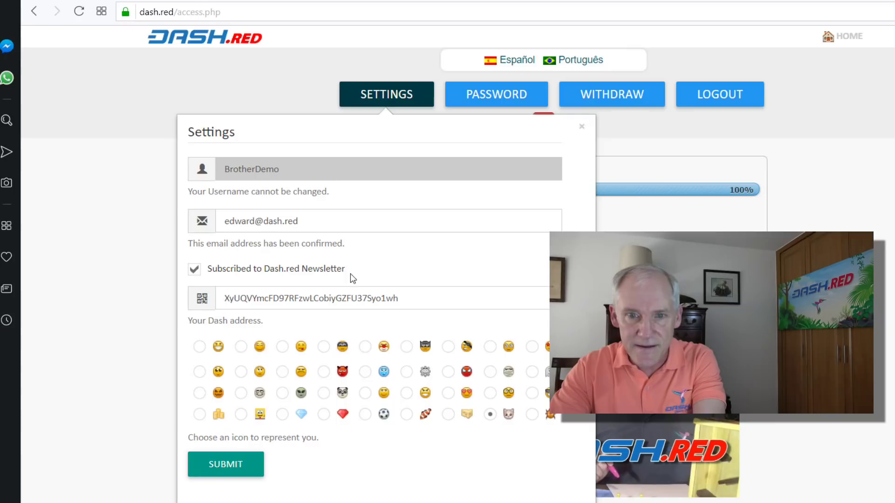
pyautogui.moveTo(400, 296); pyautogui.dragTo(214, 288)
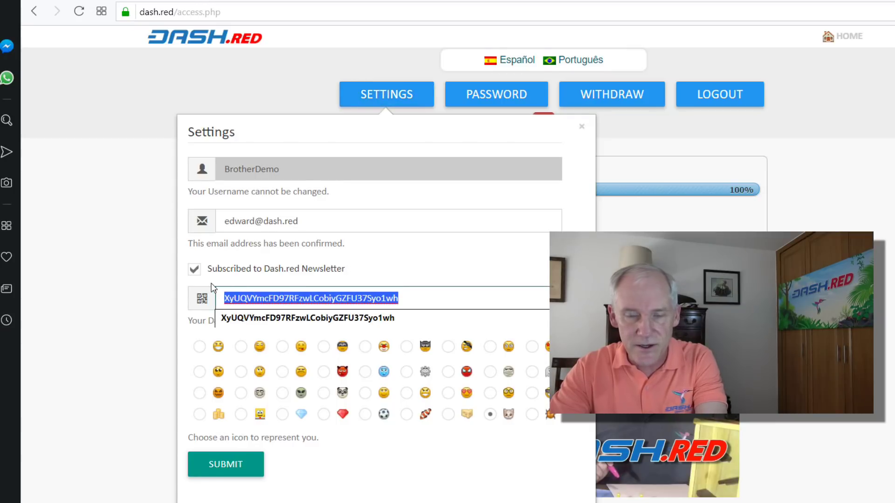
pyautogui.hotkey('ctrl', 'v')
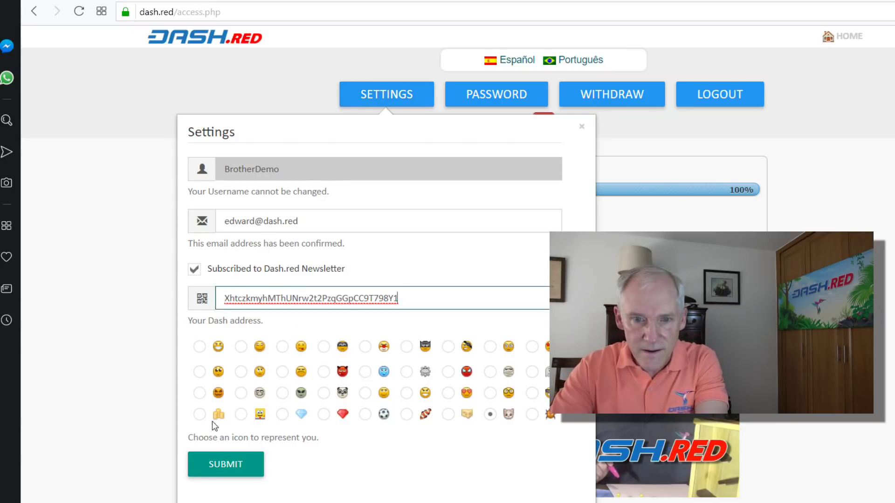
pyautogui.click(216, 472)
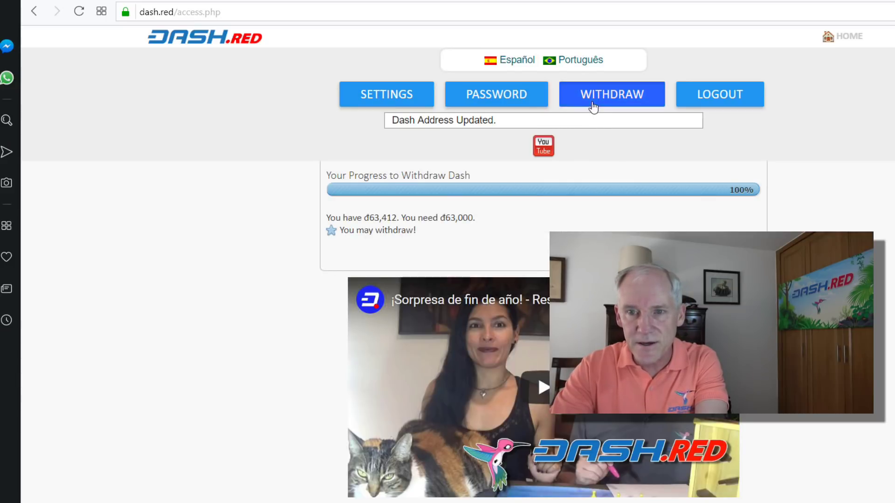
# Withdraw the 0.00063412 Dash to the wallet address after checking it, re-entering the account password
pyautogui.click(591, 103)
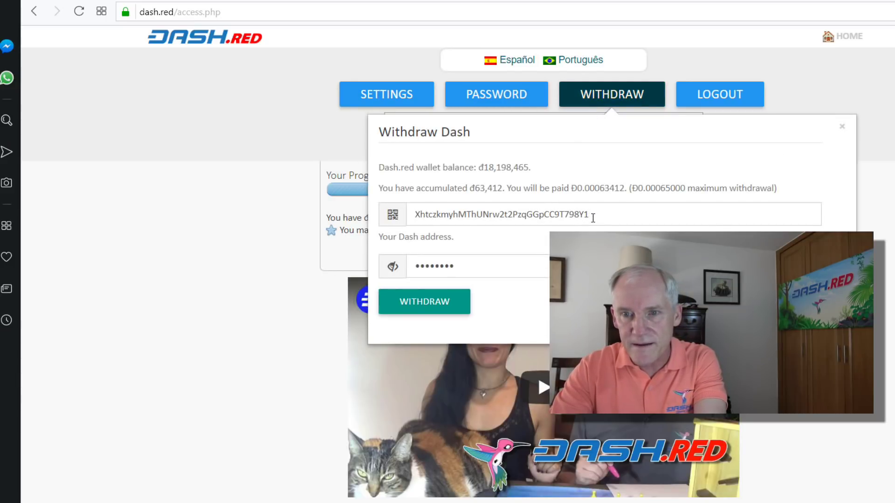
pyautogui.hotkey('alt', 'Tab')
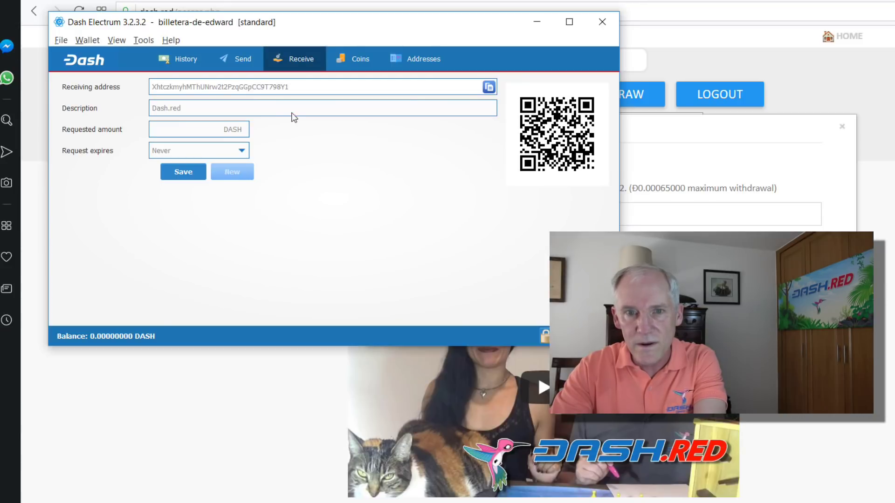
pyautogui.hotkey('alt', 'Tab')
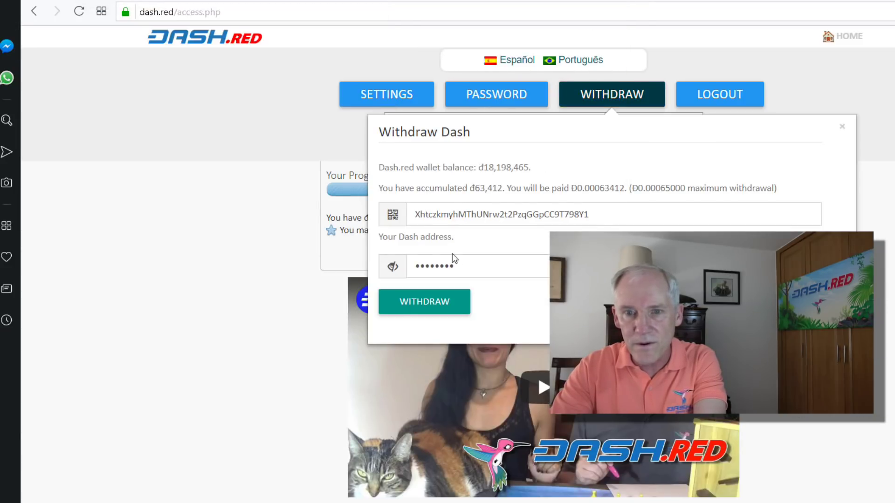
pyautogui.click(465, 263)
pyautogui.doubleClick(466, 263)
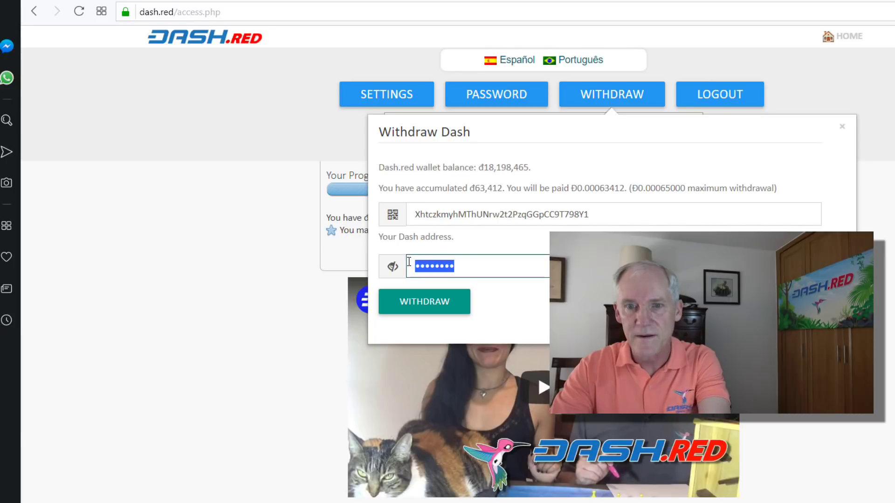
pyautogui.write('a*****')
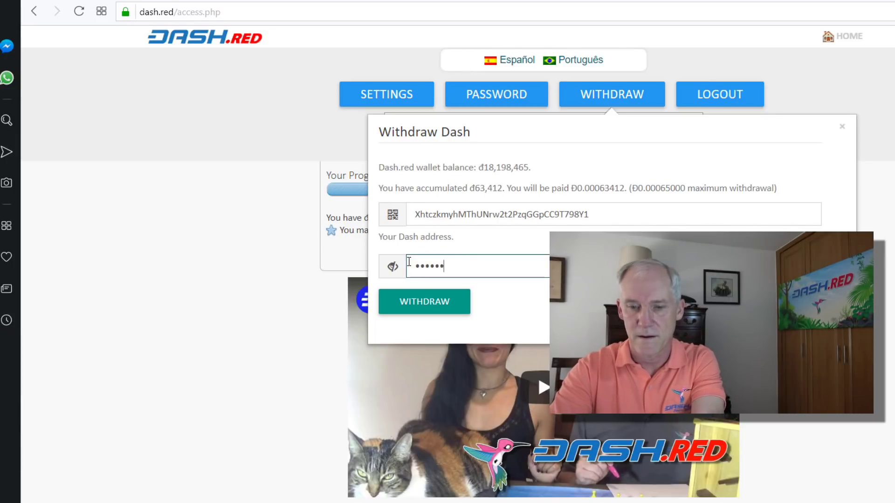
pyautogui.click(415, 310)
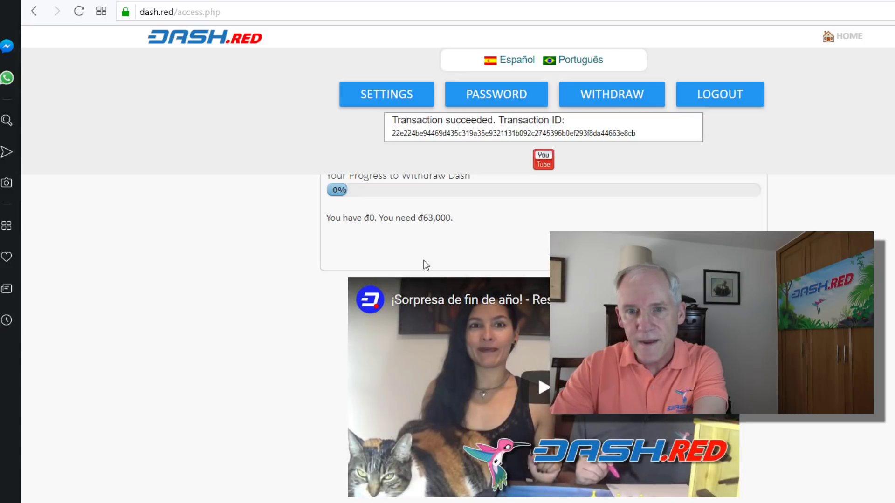
# Return to Dash Electrum and view the unconfirmed incoming 0.00063412 DASH coin in the Coins list
pyautogui.hotkey('alt', 'Tab')
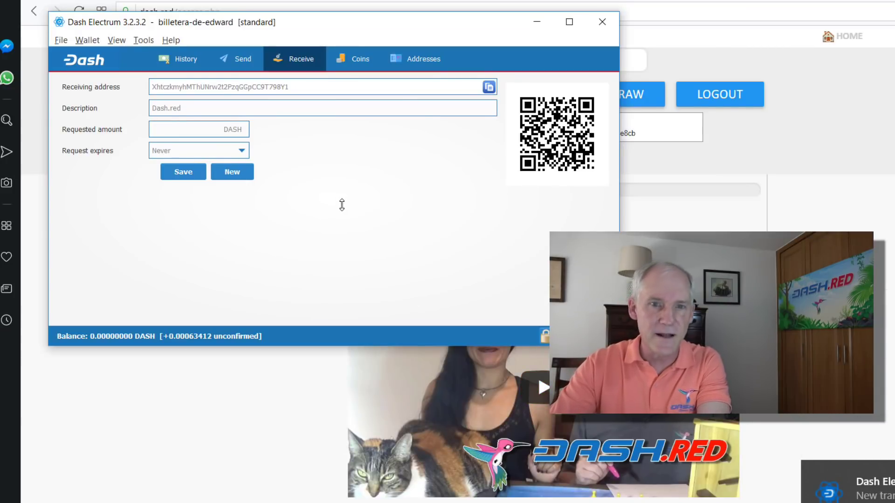
pyautogui.click(351, 61)
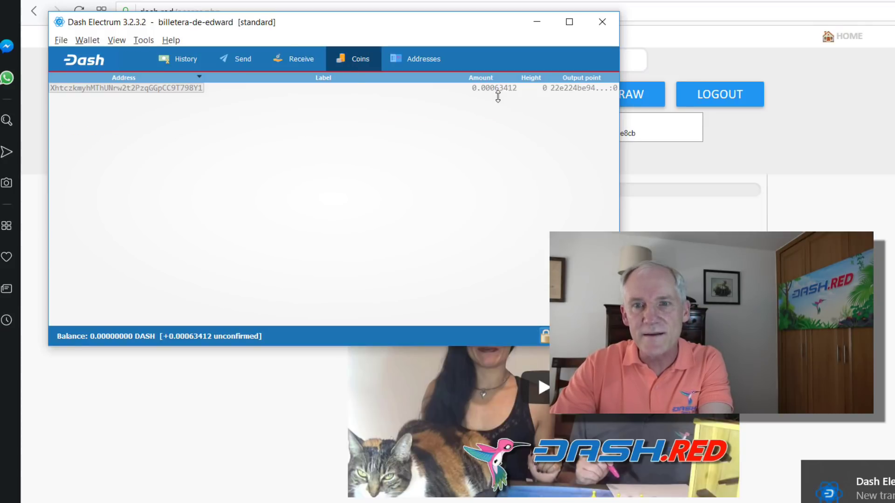